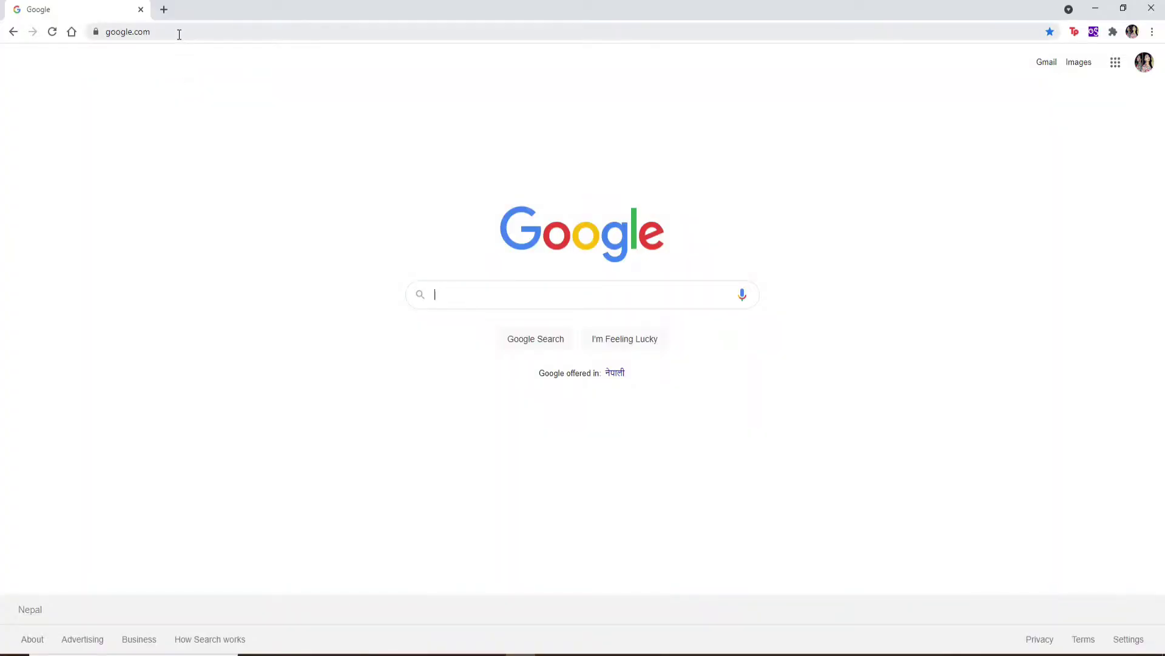
Step: Go to flipgrid.com in Chrome to reach the free educator sign-up page
{"action": "left_click", "coordinate": [179, 33]}
{"action": "type", "text": "flipgrid.com"}
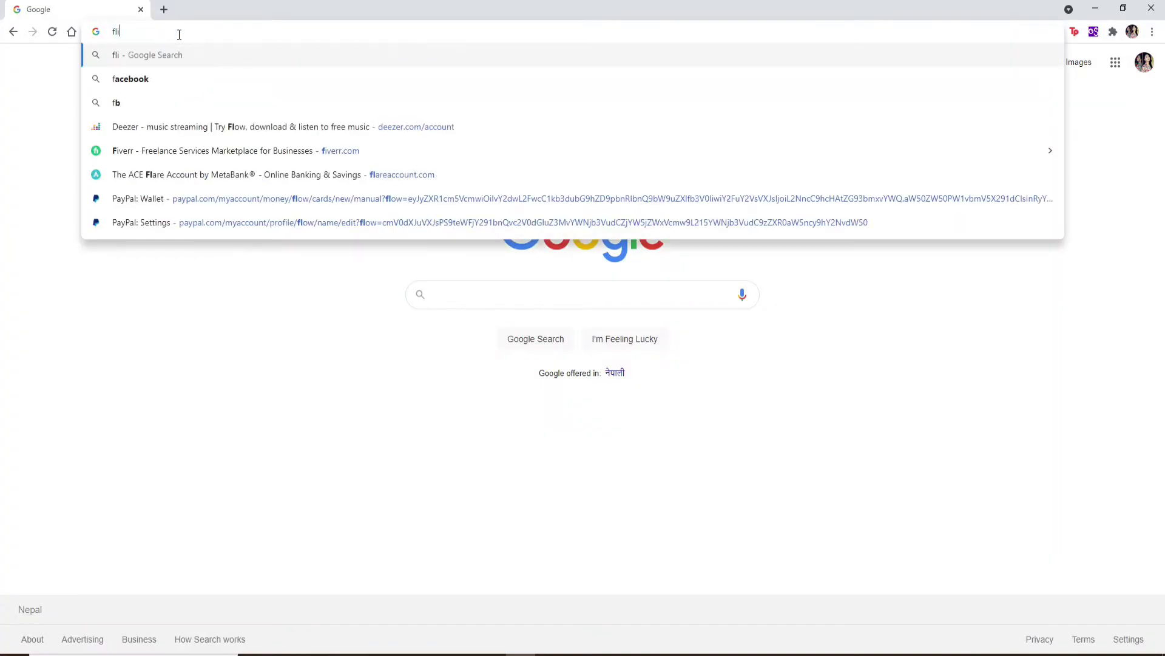
{"action": "key", "text": "Return"}
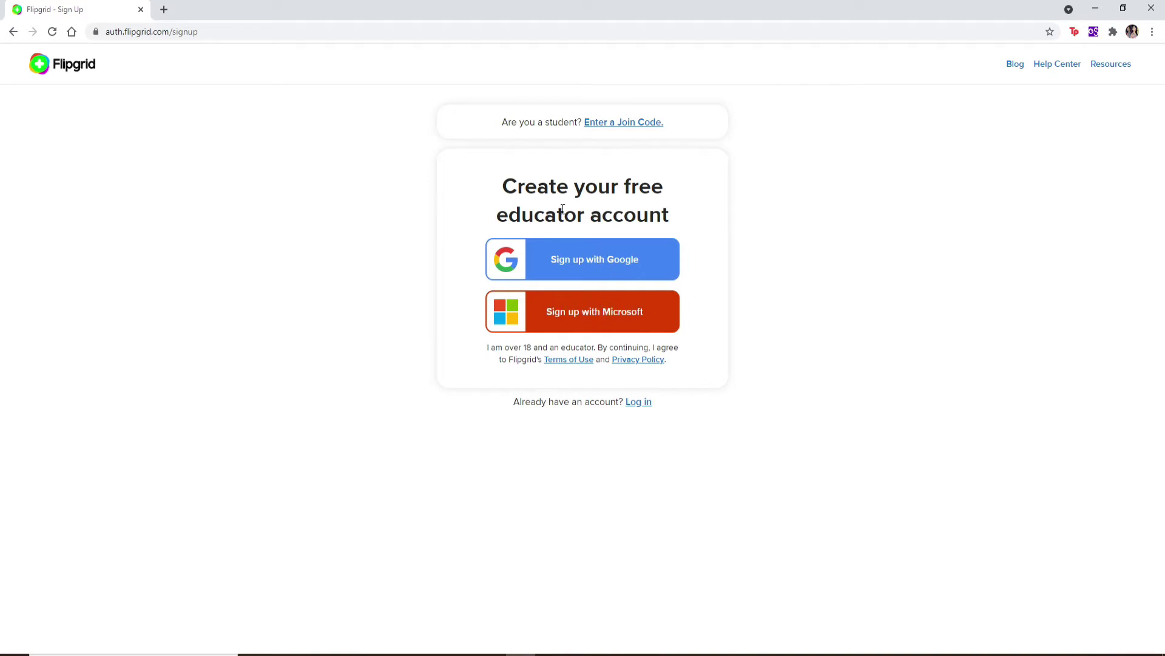
Step: Sign up with Google, choosing the Google account in the popup
{"action": "left_click", "coordinate": [600, 262]}
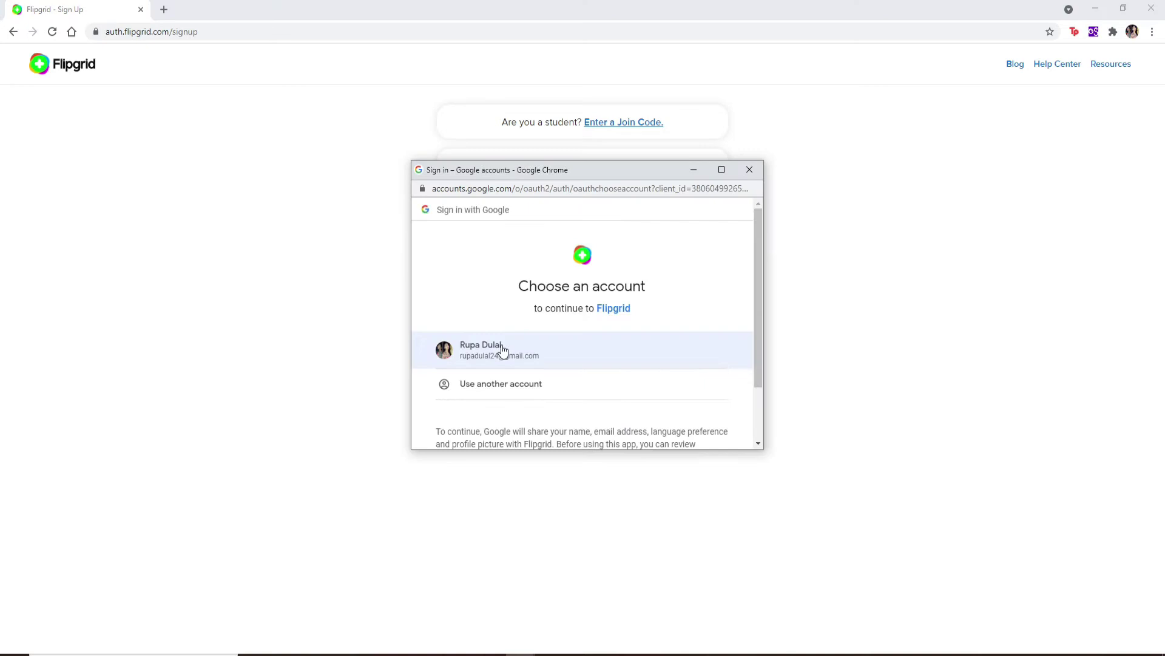
{"action": "scroll", "coordinate": [494, 364], "scroll_direction": "down", "scroll_amount": 2}
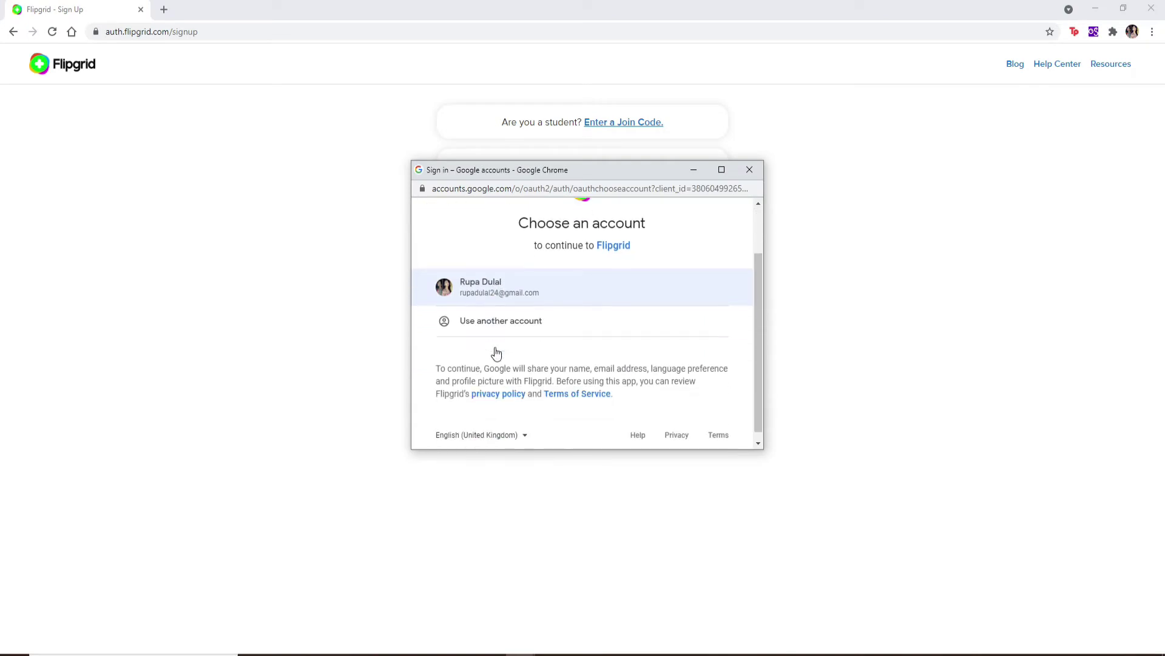
{"action": "left_click", "coordinate": [509, 285]}
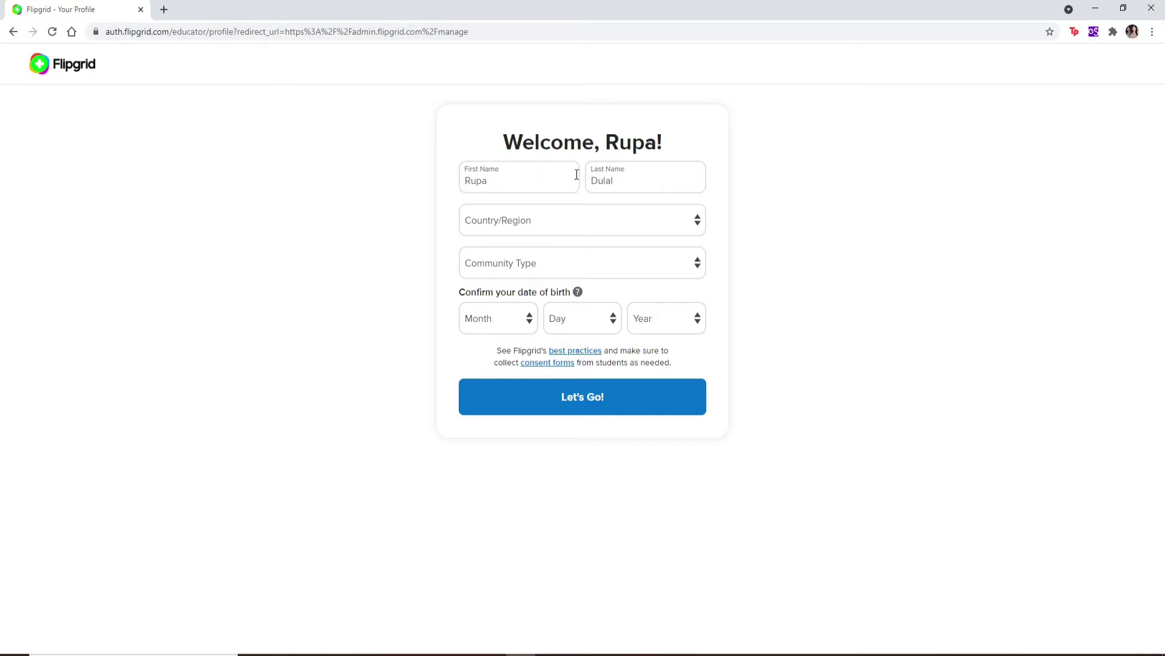
{"action": "left_click", "coordinate": [699, 226]}
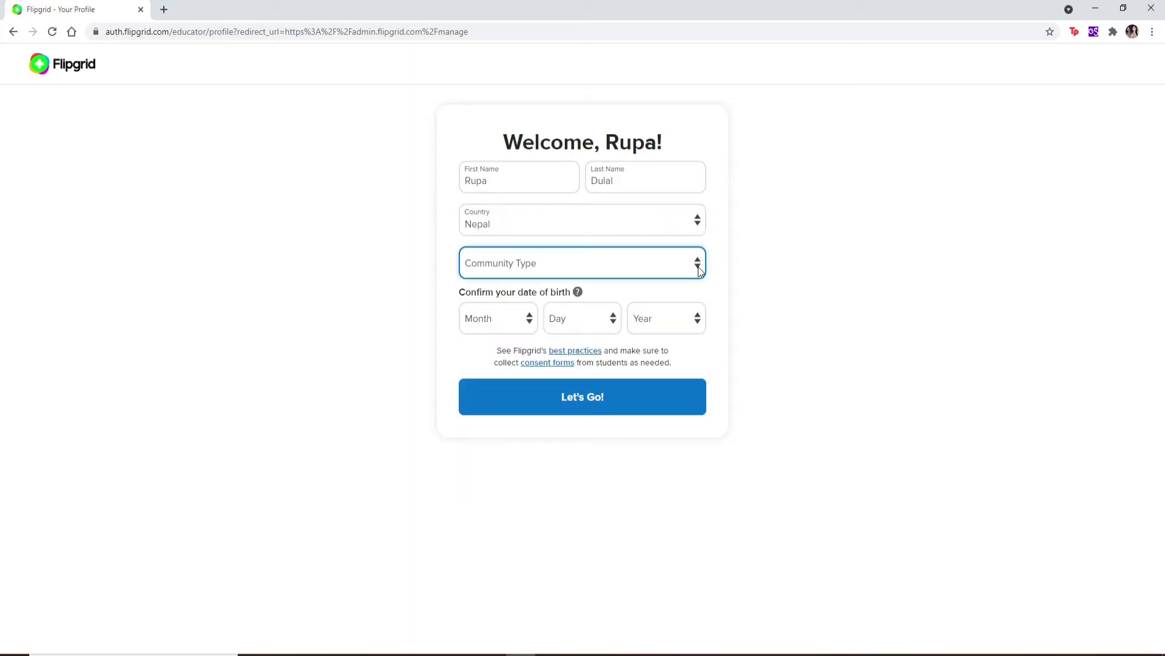
{"action": "left_click", "coordinate": [698, 267]}
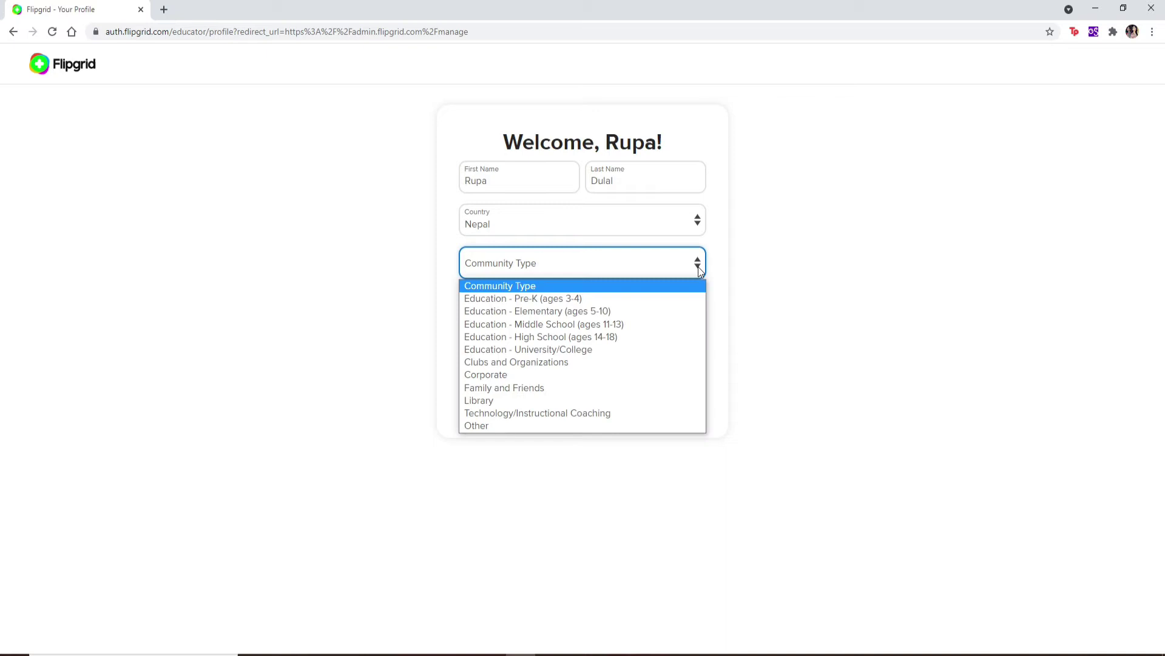
{"action": "left_click", "coordinate": [526, 296]}
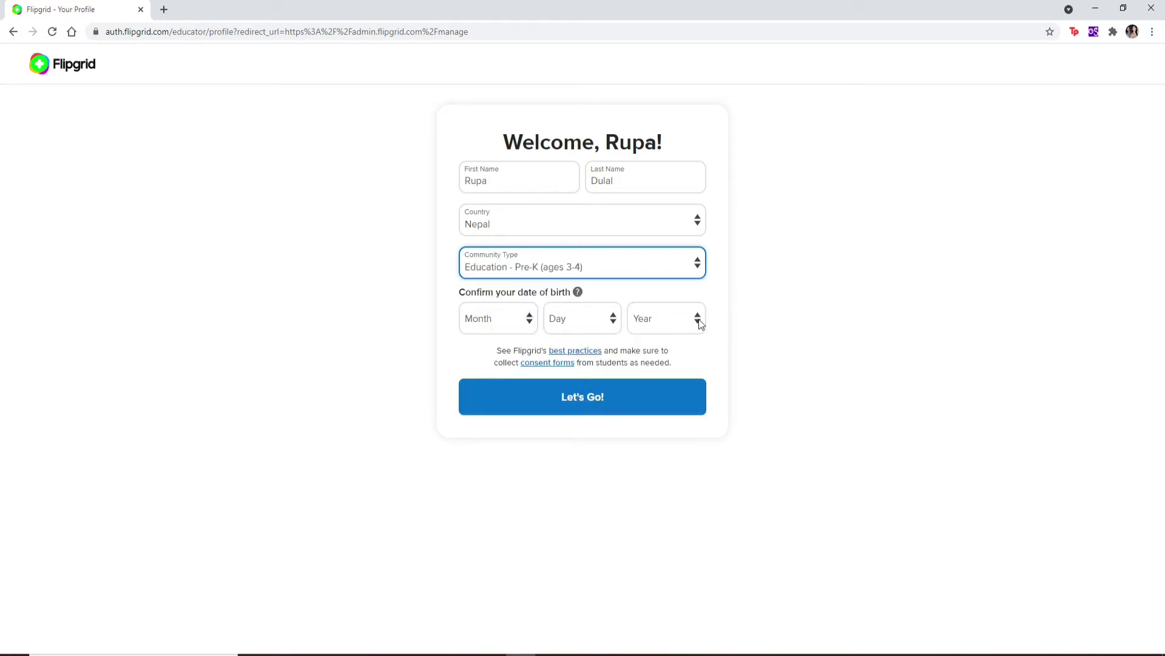
{"action": "left_click", "coordinate": [698, 319]}
{"action": "scroll", "coordinate": [649, 516], "scroll_direction": "down", "scroll_amount": 3}
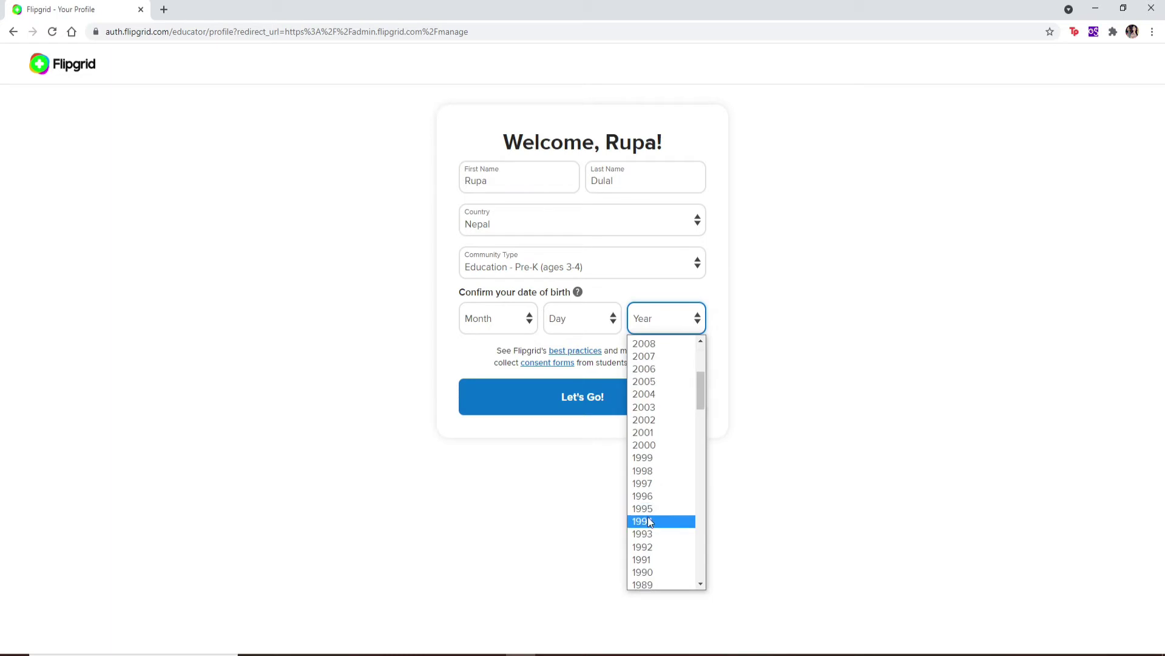
{"action": "left_click", "coordinate": [647, 521]}
{"action": "left_click", "coordinate": [611, 325]}
{"action": "left_click", "coordinate": [552, 532]}
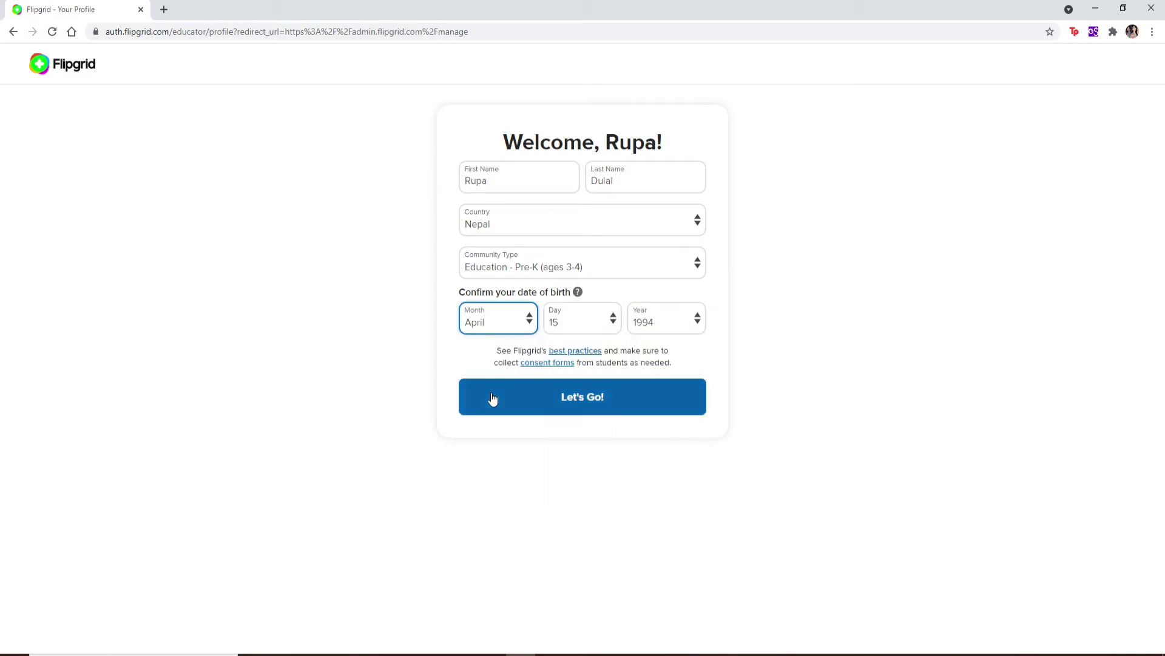
{"action": "left_click", "coordinate": [593, 402]}
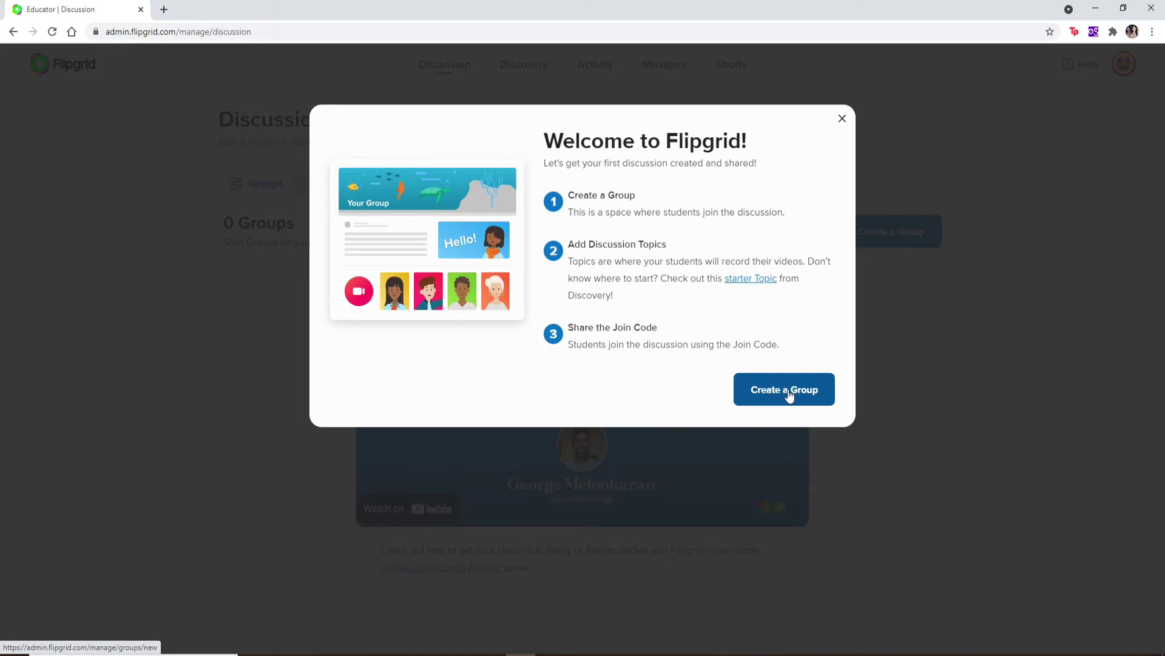
Step: Start creating a new group and name it 'class A'
{"action": "left_click", "coordinate": [789, 392]}
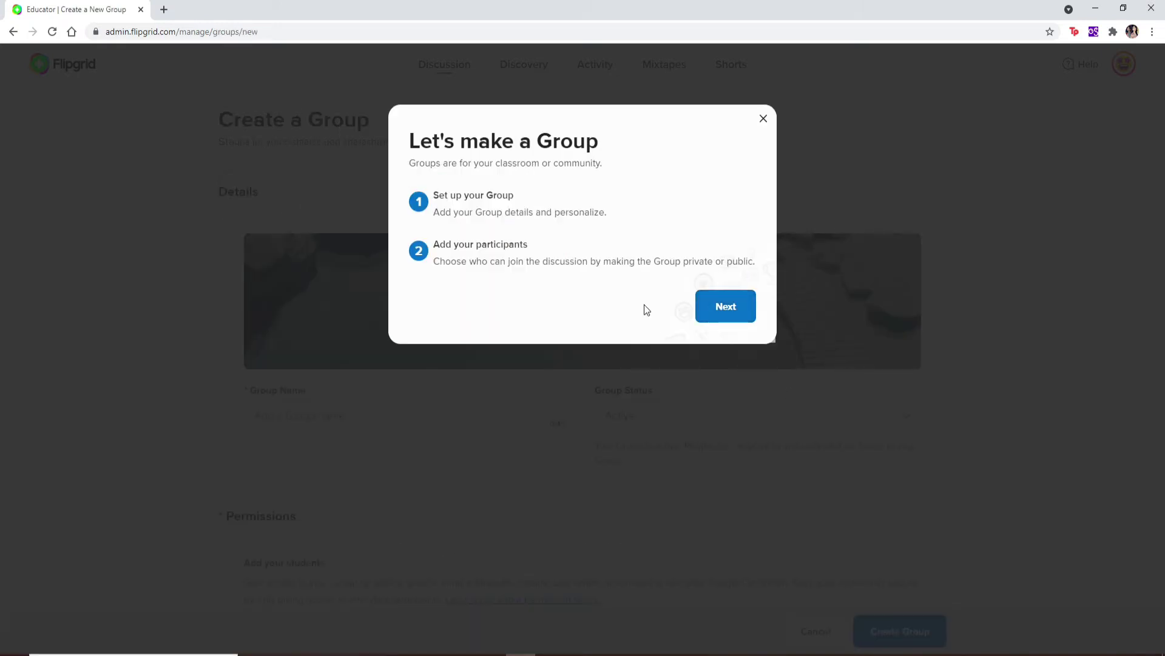
{"action": "left_click", "coordinate": [728, 308]}
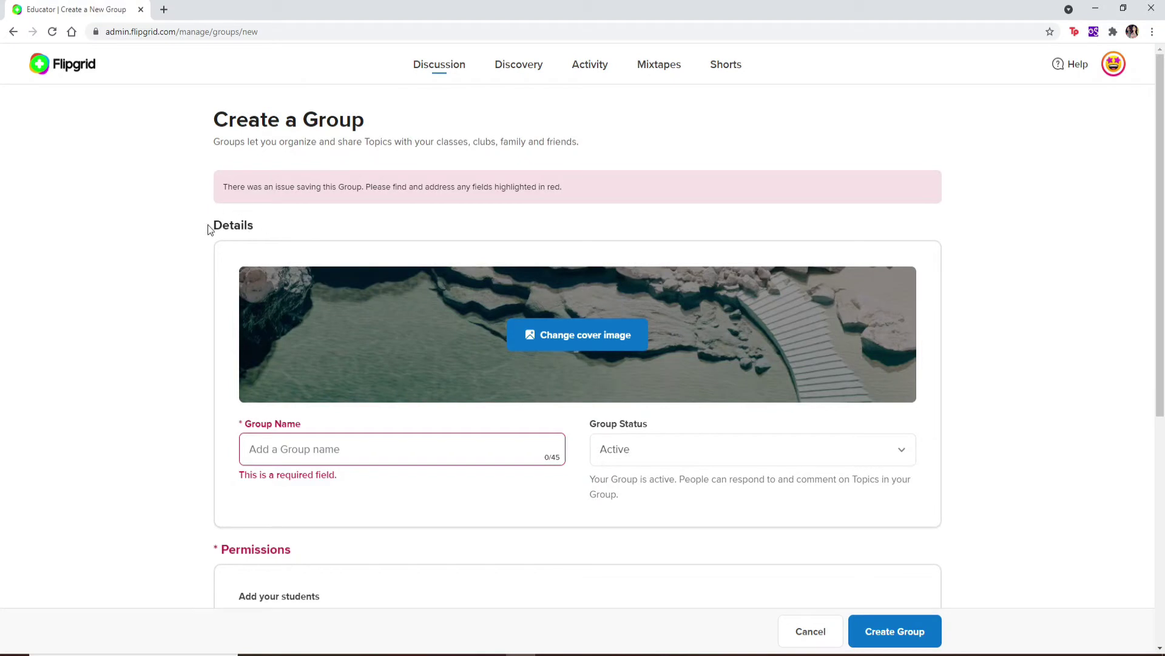
{"action": "scroll", "coordinate": [294, 432], "scroll_direction": "down", "scroll_amount": 2}
{"action": "left_click", "coordinate": [358, 322]}
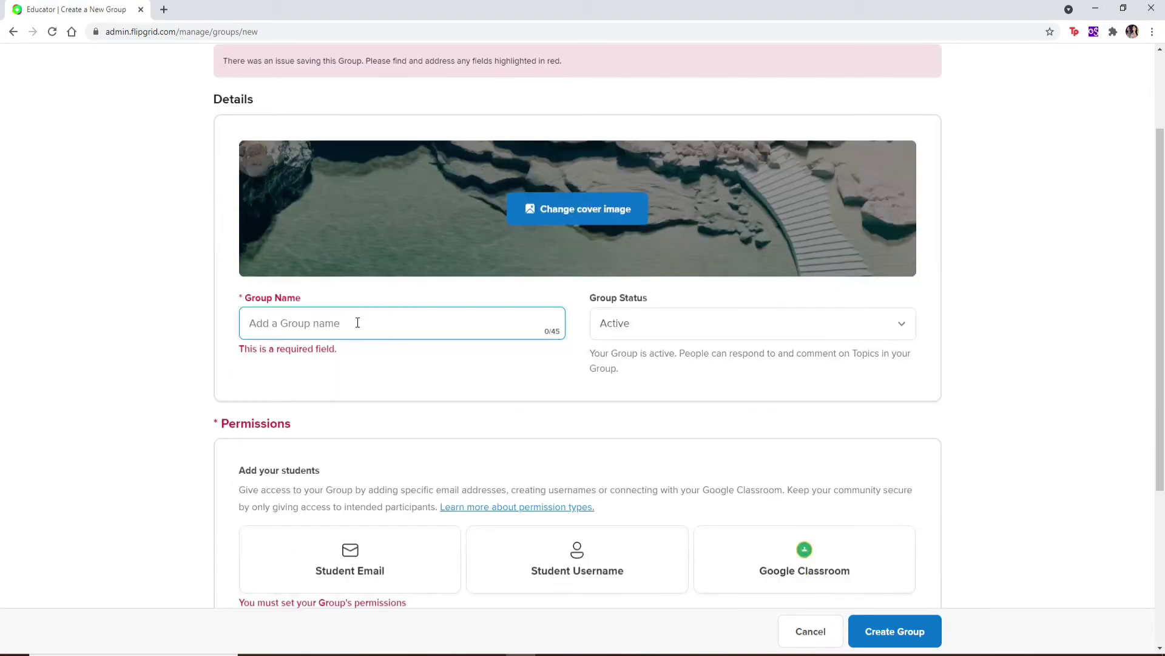
{"action": "type", "text": "class A"}
Step: Set the class A group's status in the status dropdown
{"action": "left_click", "coordinate": [905, 321]}
{"action": "left_click", "coordinate": [906, 320]}
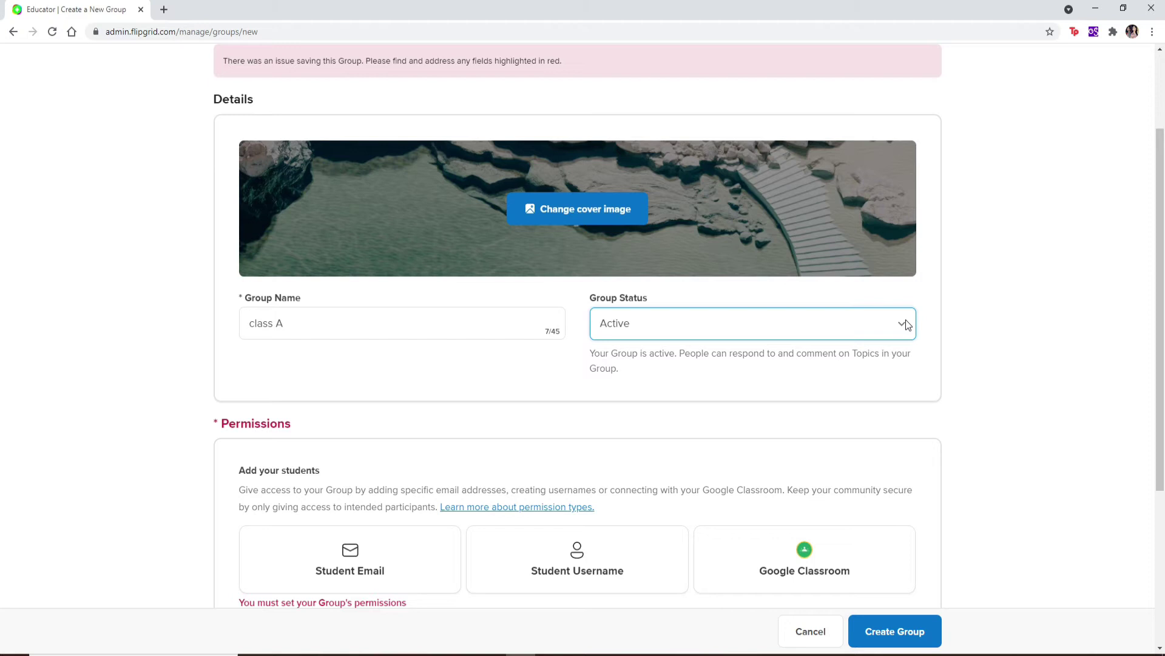
{"action": "left_click", "coordinate": [906, 319]}
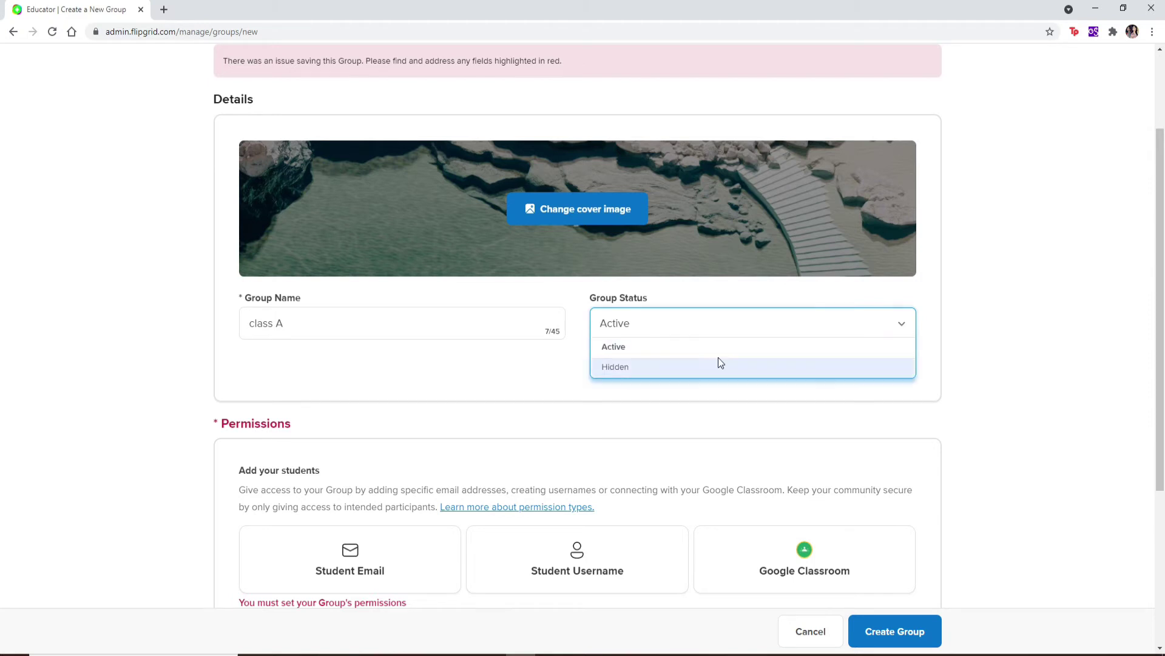
{"action": "left_click", "coordinate": [706, 365]}
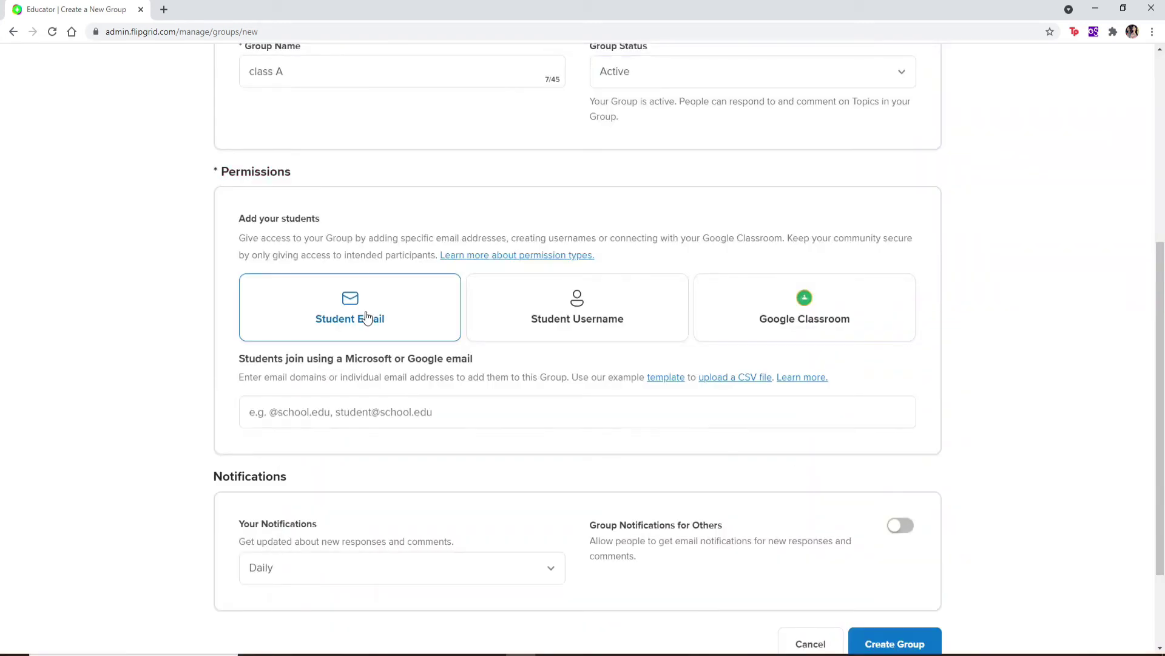
{"action": "left_click", "coordinate": [344, 410]}
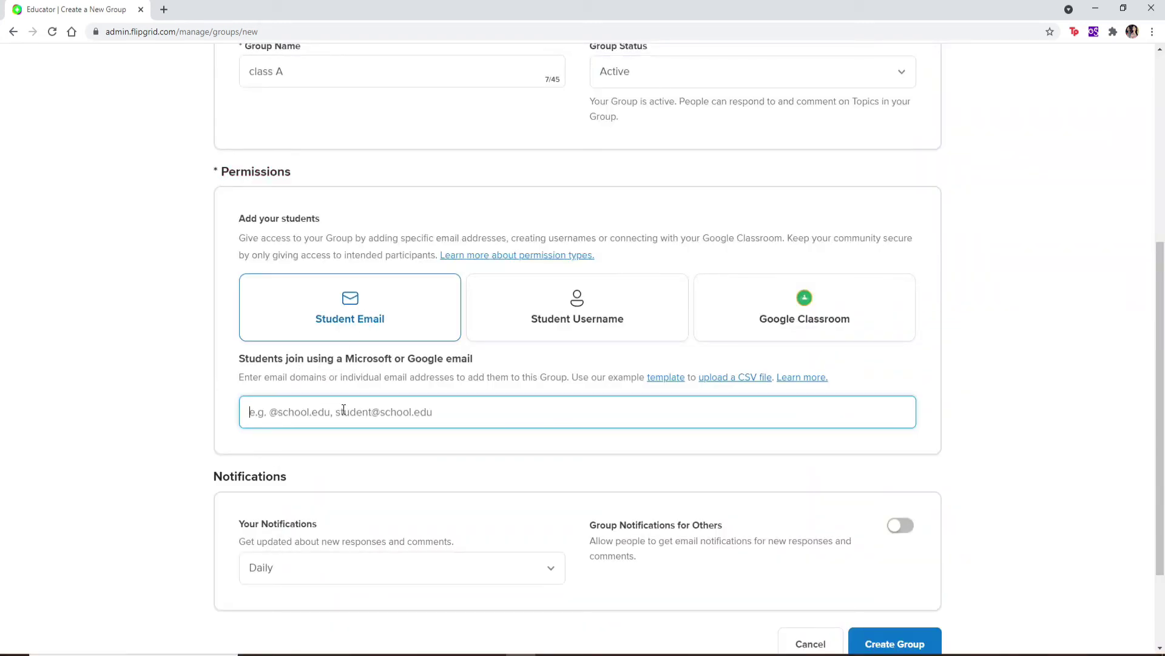
{"action": "left_click", "coordinate": [535, 252]}
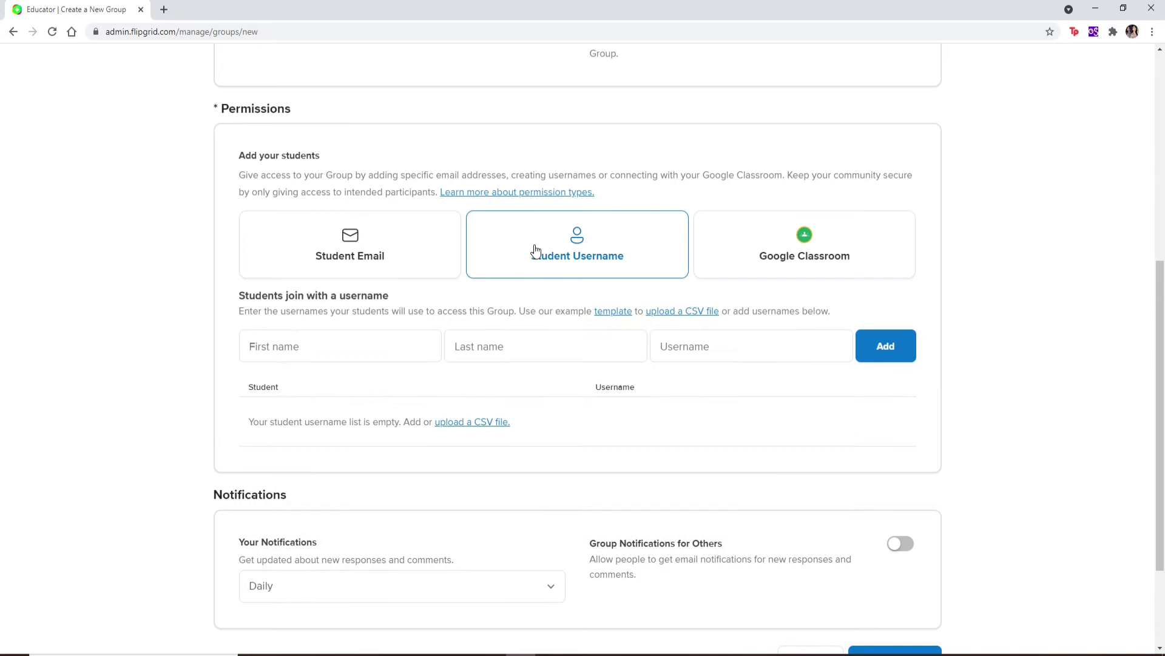
{"action": "left_click", "coordinate": [385, 339]}
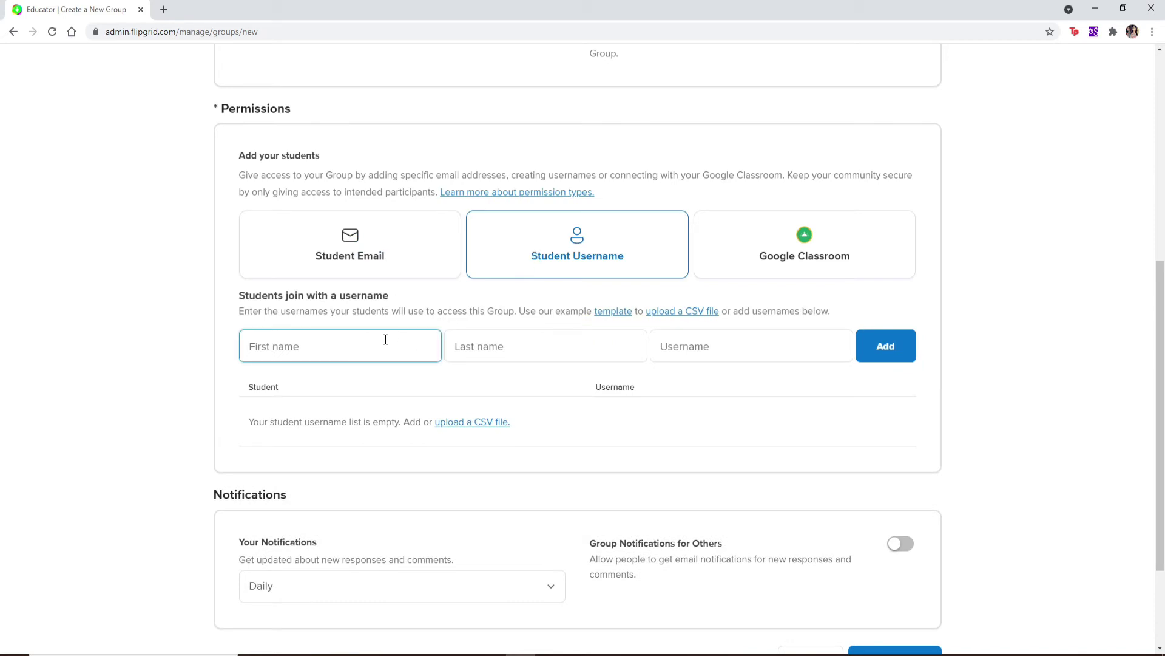
{"action": "type", "text": "vijay"}
{"action": "key", "text": "Tab"}
{"action": "type", "text": "kc"}
{"action": "key", "text": "Tab"}
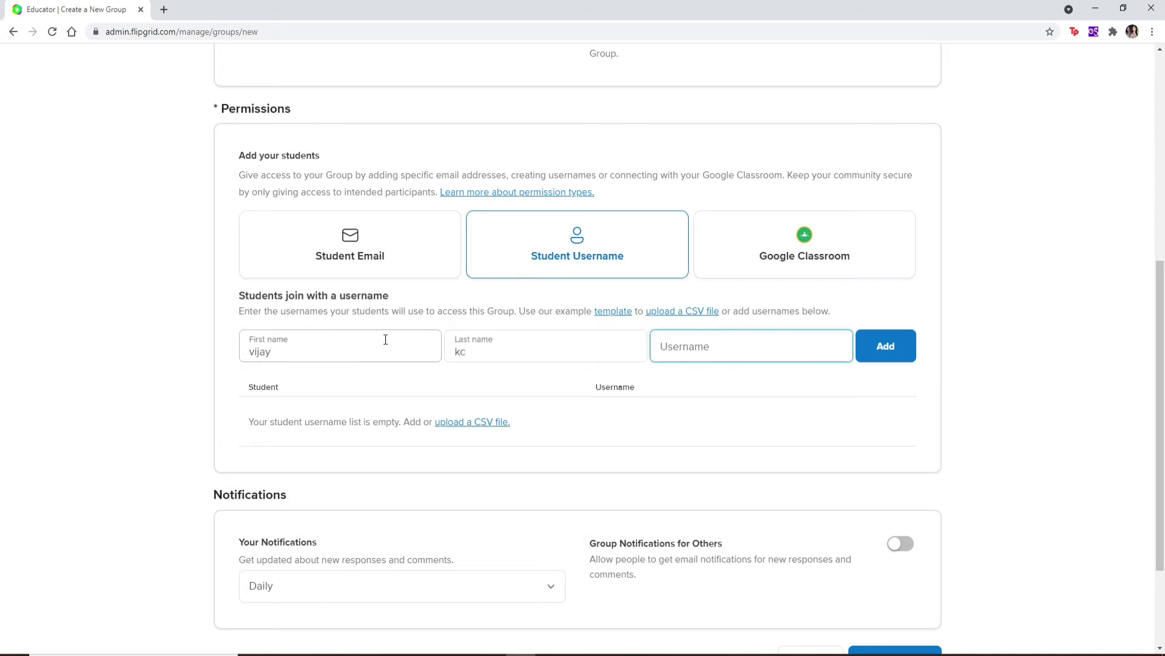
{"action": "type", "text": "vijaykc"}
{"action": "left_click", "coordinate": [886, 345]}
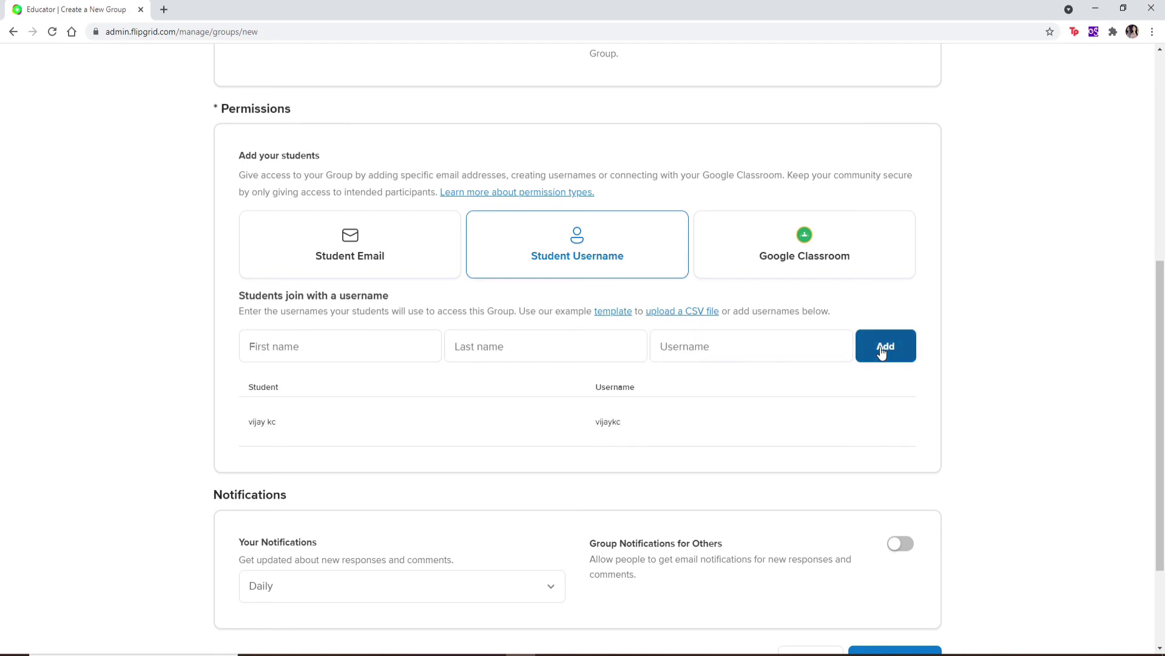
{"action": "scroll", "coordinate": [492, 358], "scroll_direction": "down", "scroll_amount": 1}
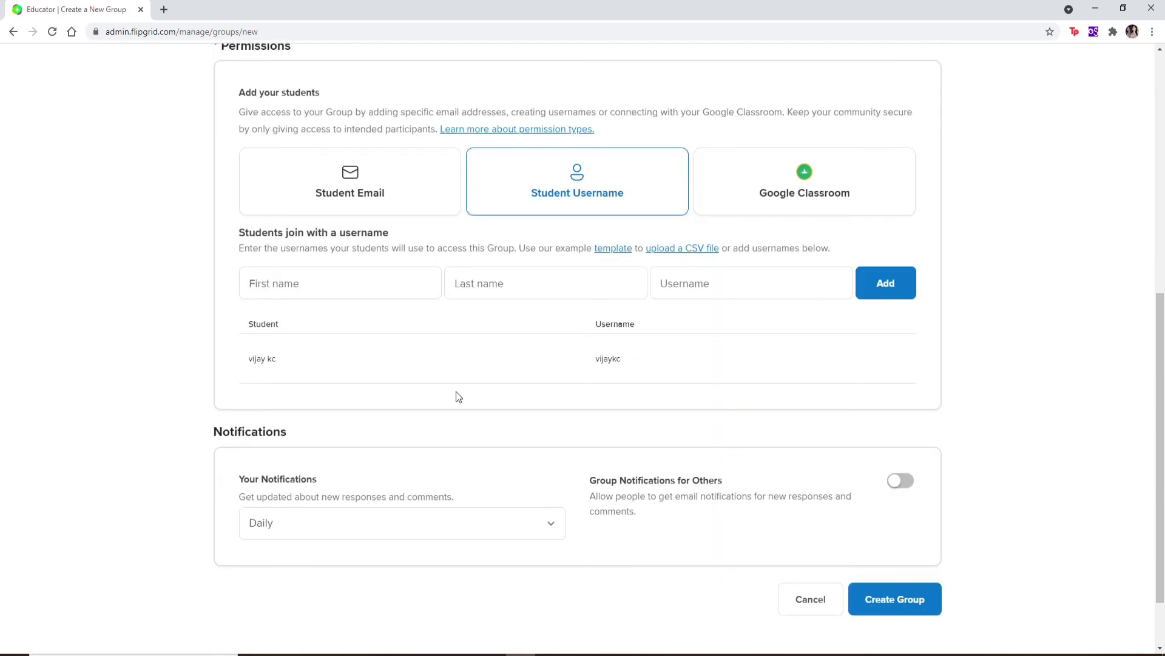
{"action": "left_click", "coordinate": [755, 193]}
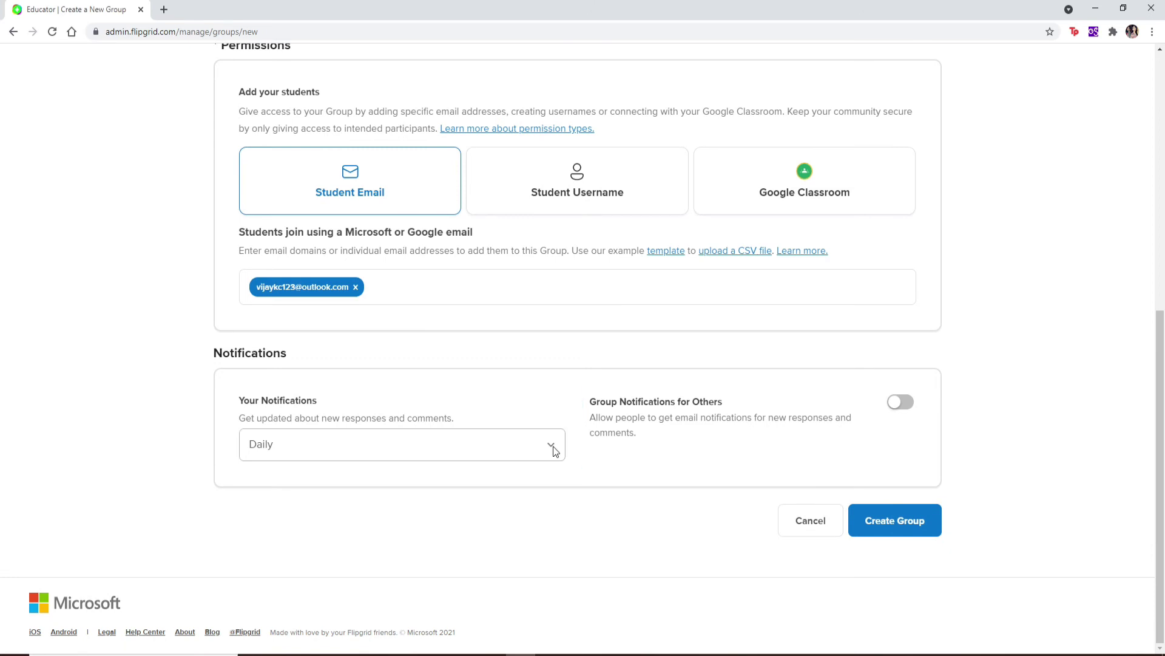
Step: Set your notifications to Weekly and turn on group notifications for others
{"action": "left_click", "coordinate": [553, 450]}
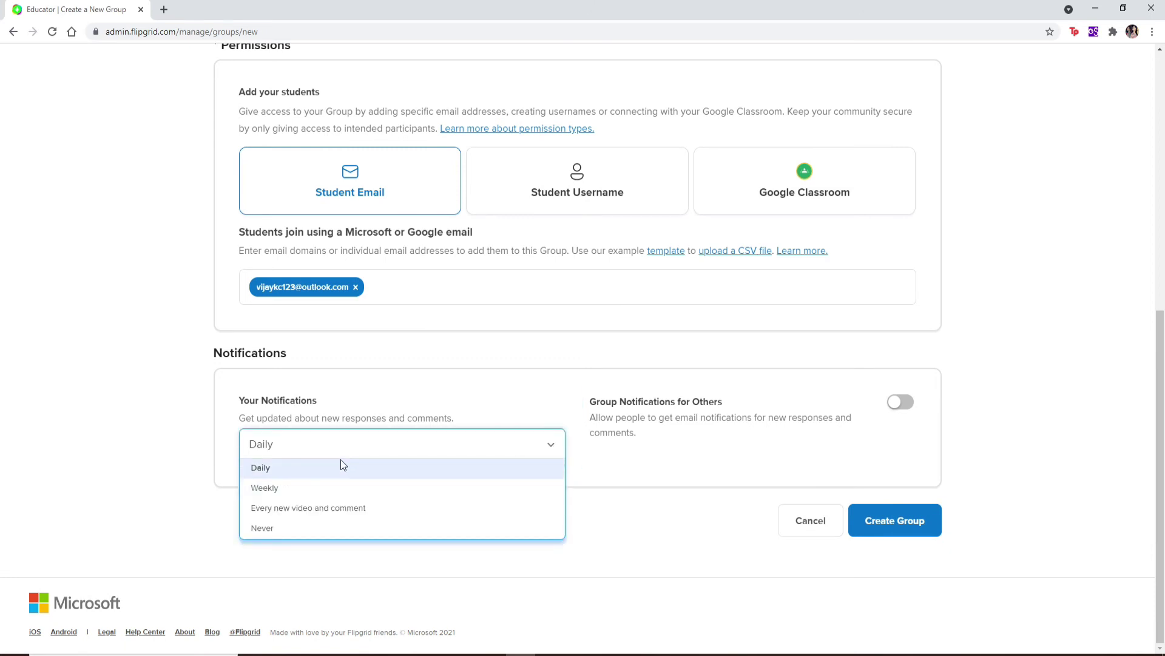
{"action": "left_click", "coordinate": [328, 488]}
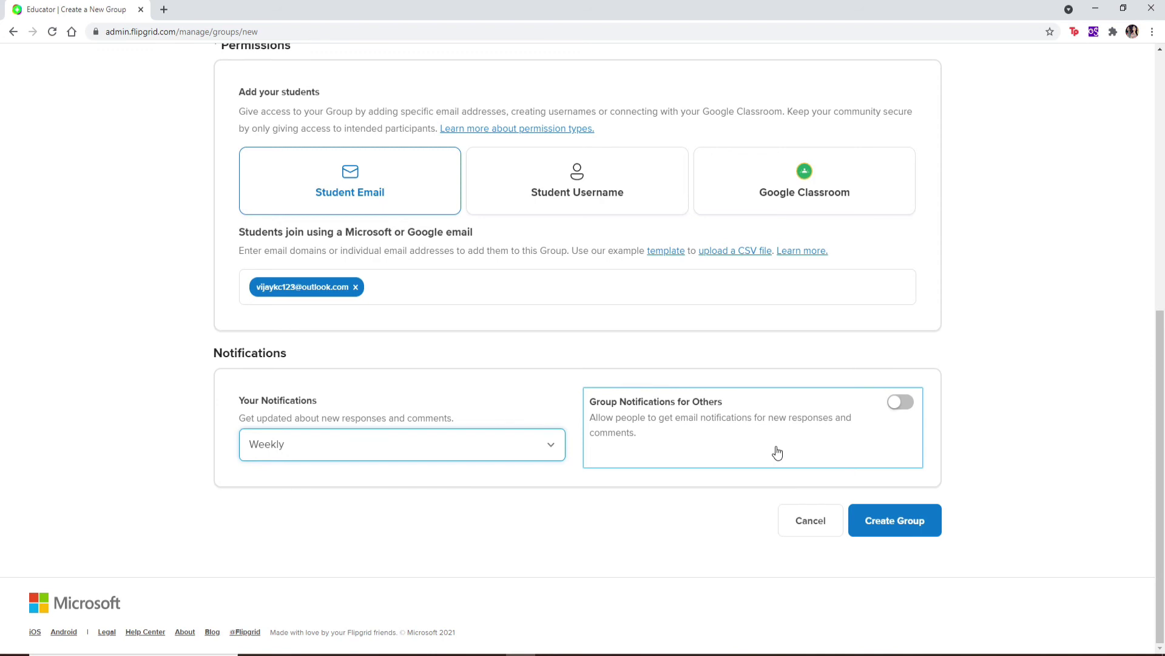
{"action": "left_click", "coordinate": [900, 404]}
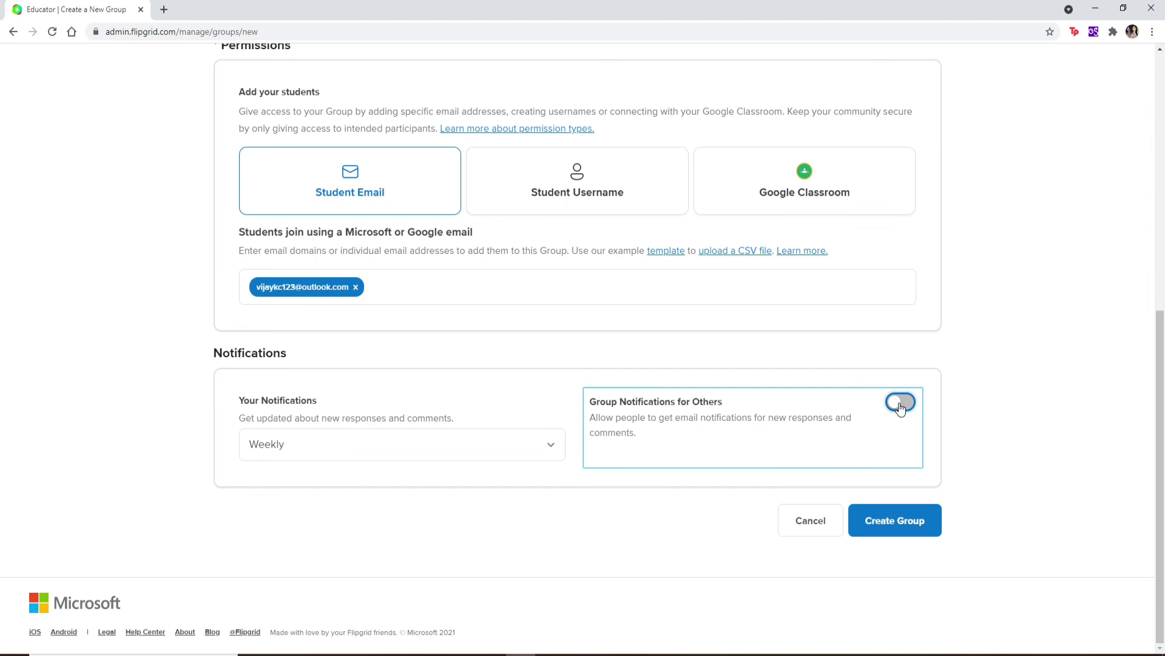
Step: Create the class A group, copy its invite link, and close the ready message
{"action": "left_click", "coordinate": [899, 520]}
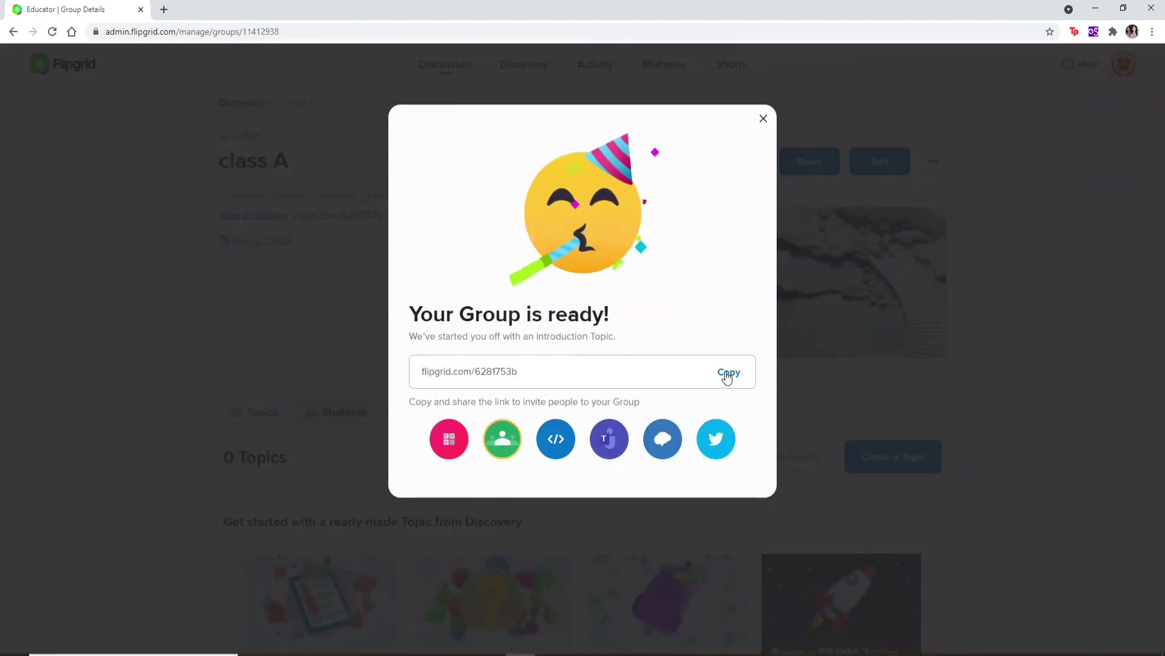
{"action": "left_click", "coordinate": [728, 374]}
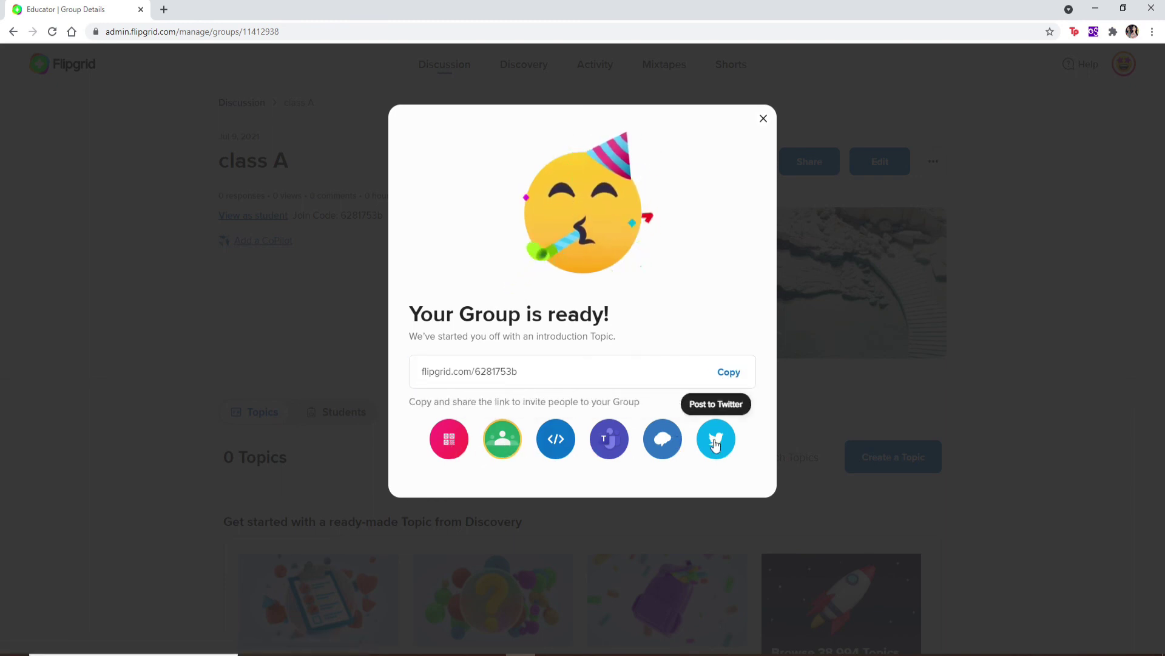
{"action": "left_click", "coordinate": [1028, 229]}
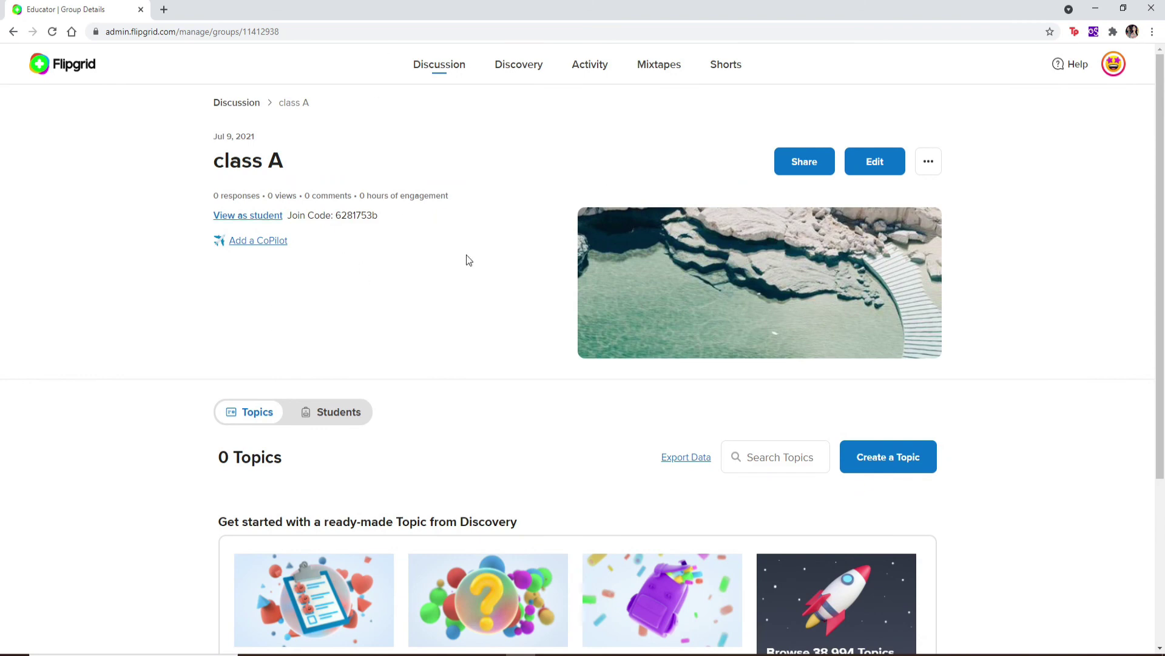
Step: Minimise Chrome to show the Windows desktop
{"action": "left_click", "coordinate": [1095, 8]}
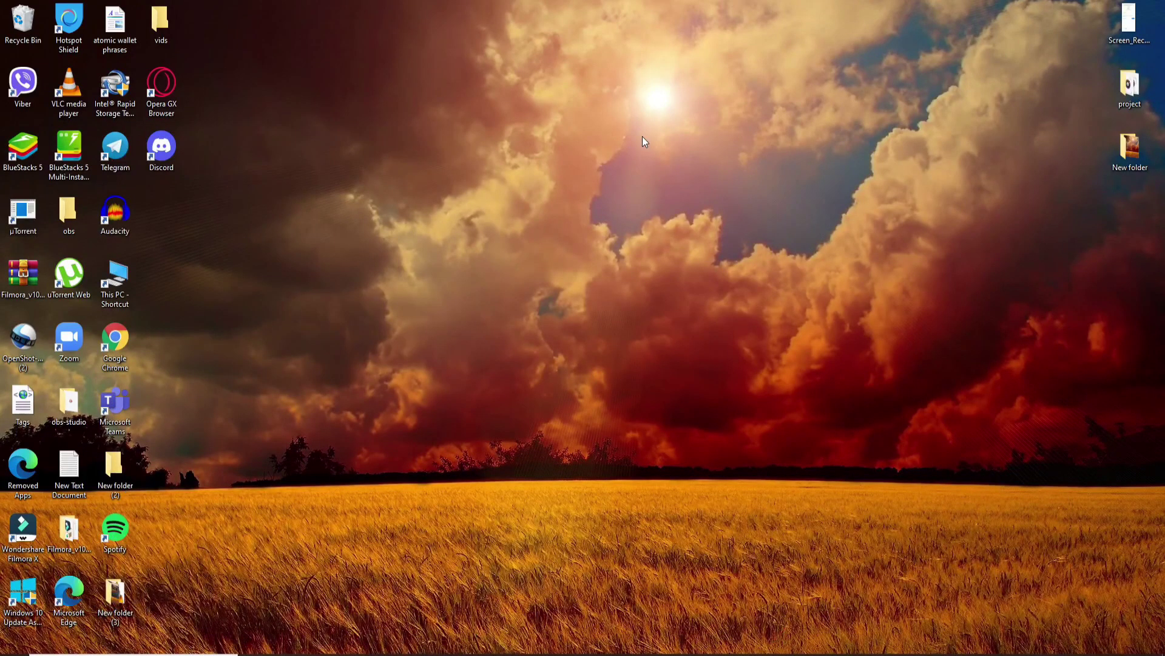